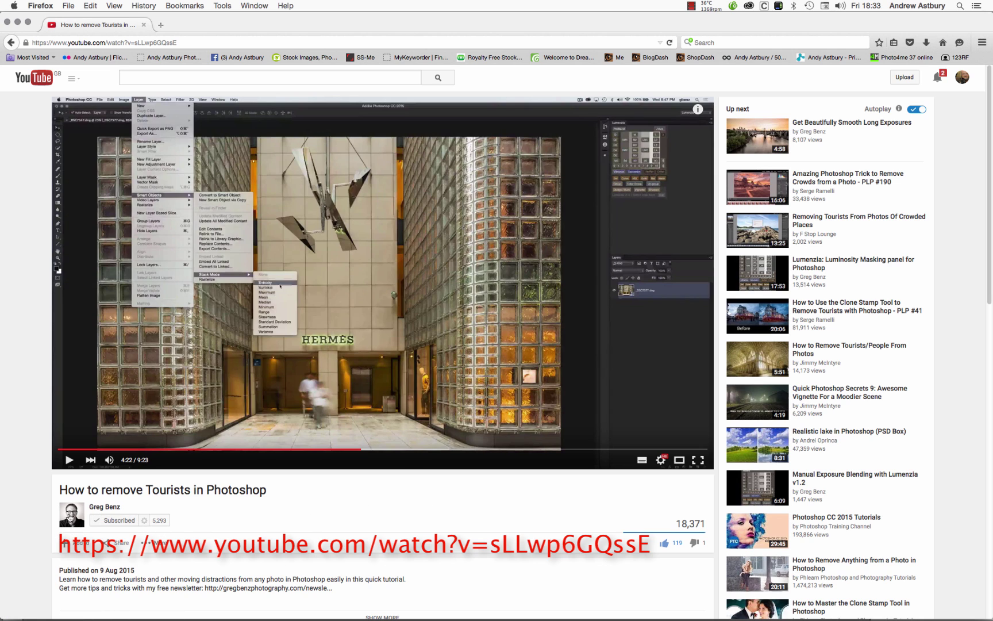
# After the tourist-removal tutorial, bring up Firefox's application menu to reach Quit Firefox.
pyautogui.moveTo(64, 521)
pyautogui.click(41, 6)
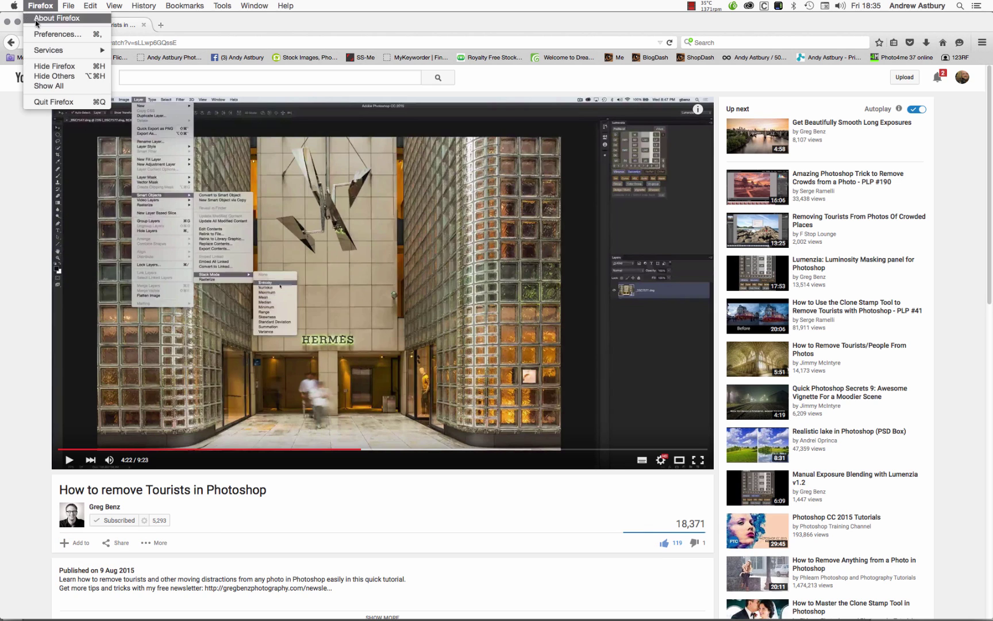
# Quit Firefox and show Lightroom's 12-photo Previous Import as a thumbnail grid.
pyautogui.click(37, 102)
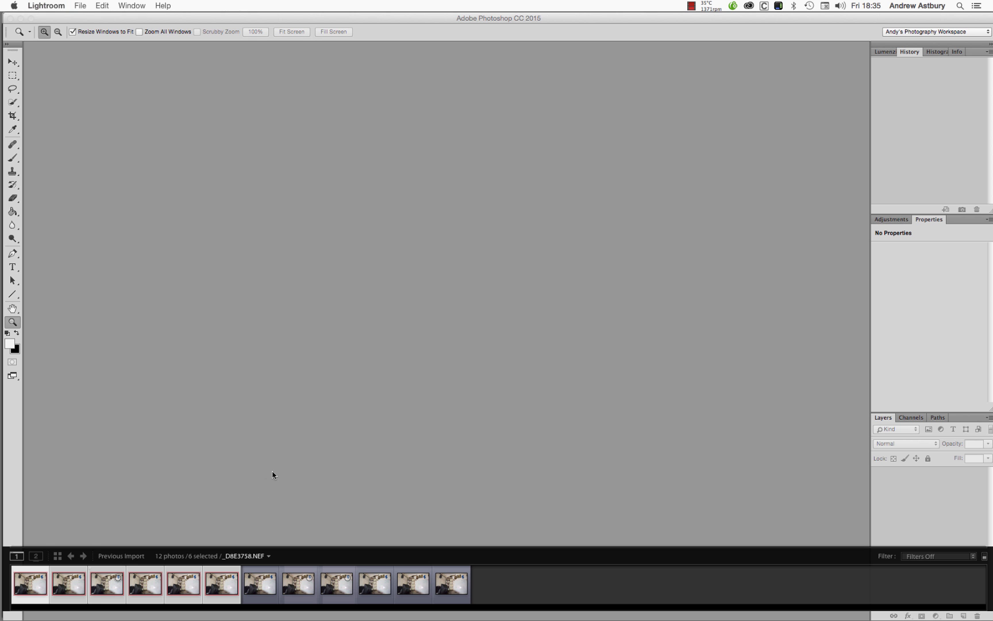
pyautogui.click(554, 578)
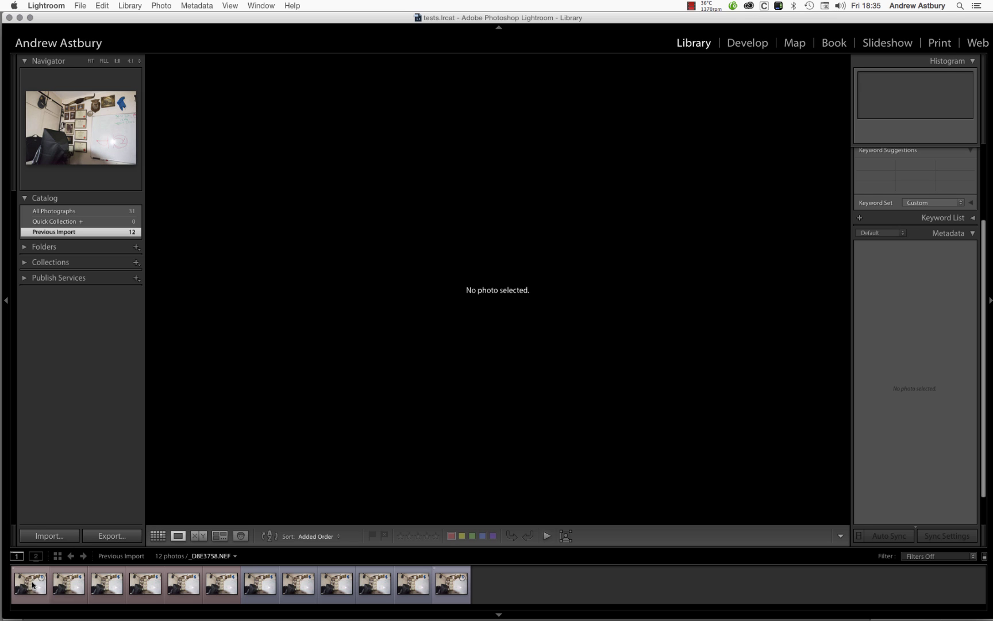
pyautogui.click(157, 536)
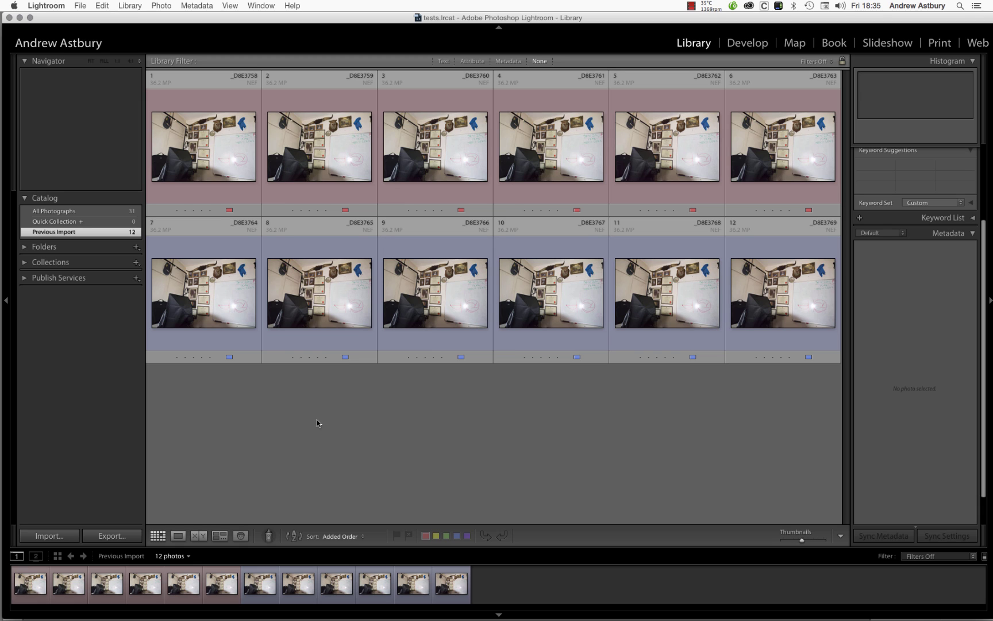
# Select thumbnails 1 through 6, the red-labelled ISO 12800 frames.
pyautogui.click(206, 152)
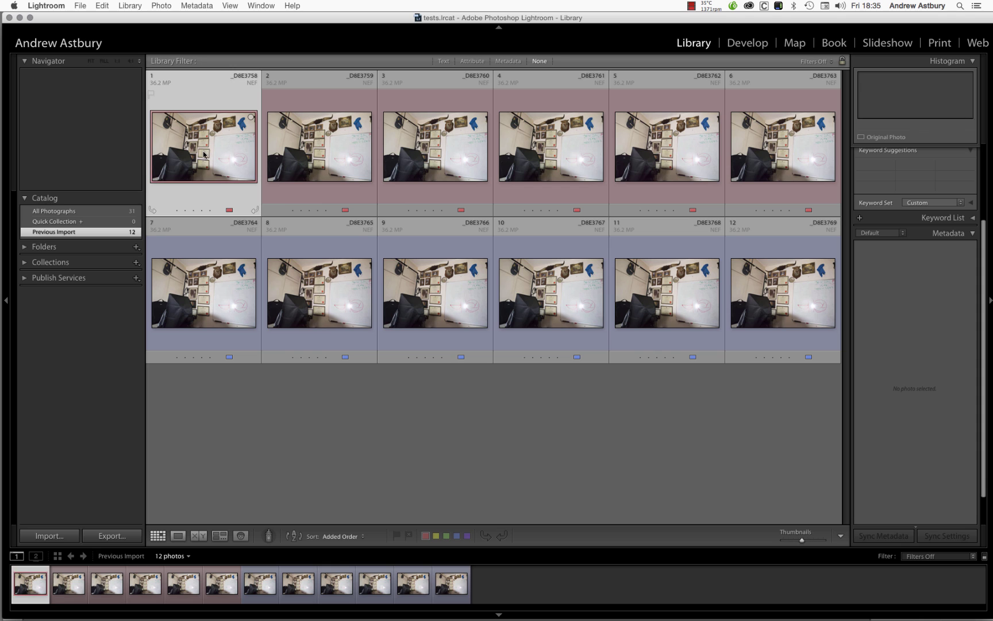
pyautogui.keyDown('shift'); pyautogui.click(792, 164); pyautogui.keyUp('shift')
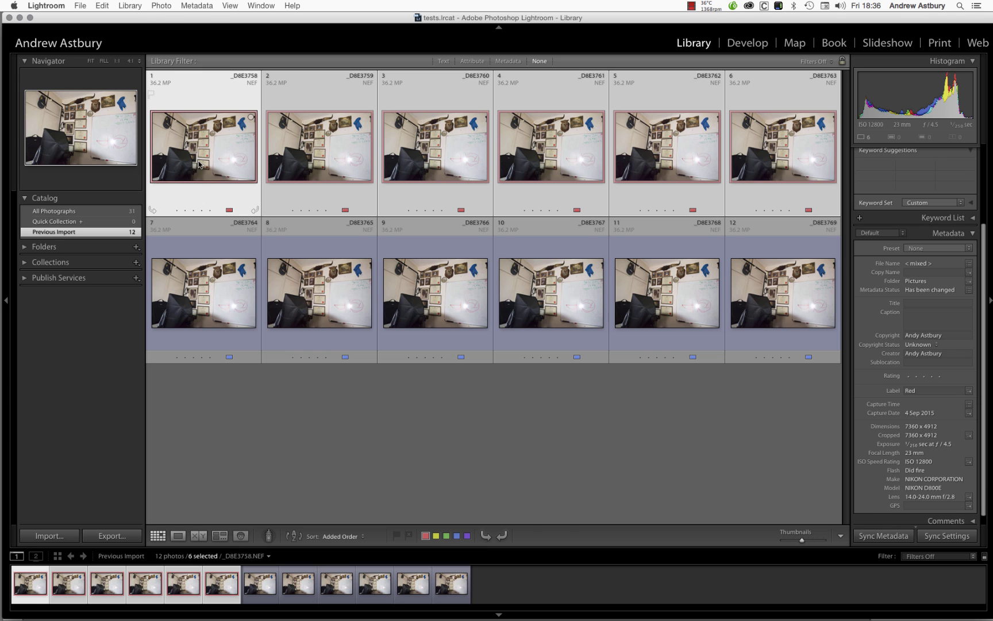
# View the certificate at 1:1, comparing blue-labelled _D8E3764 with red-labelled _D8E3763.
pyautogui.press('z')
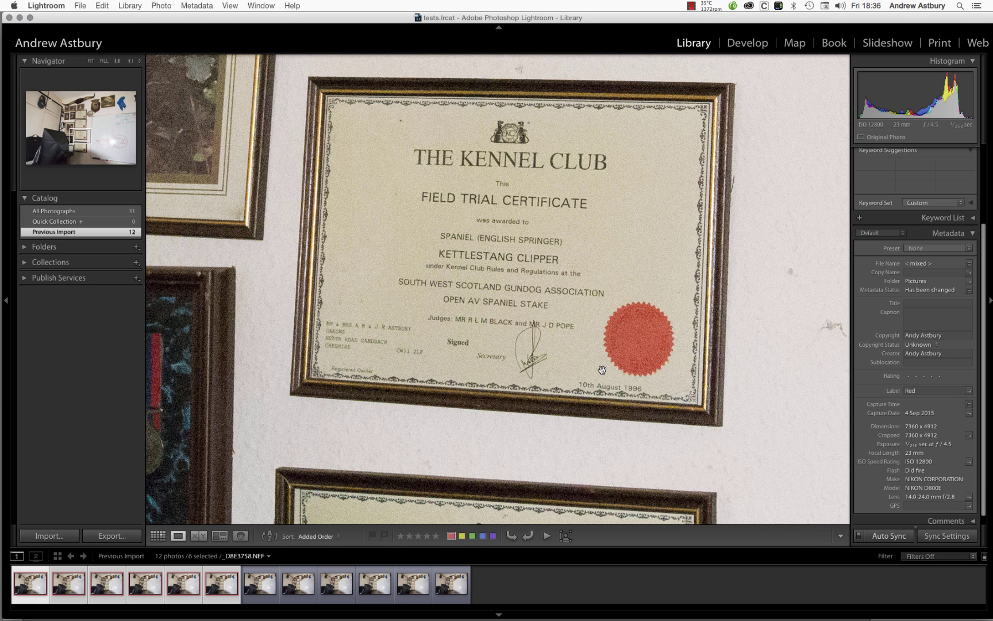
pyautogui.click(270, 586)
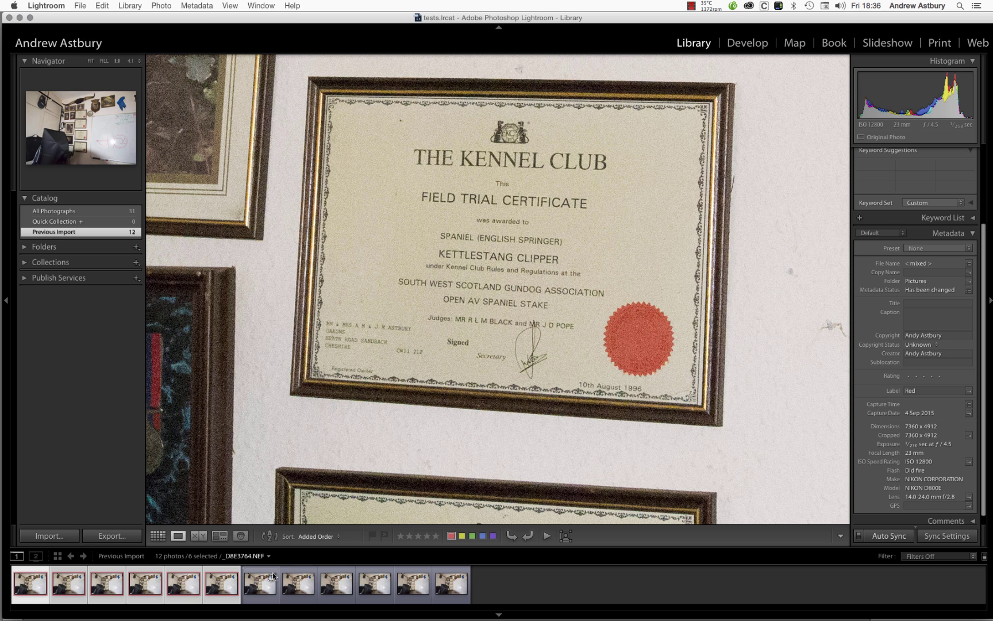
pyautogui.click(262, 586)
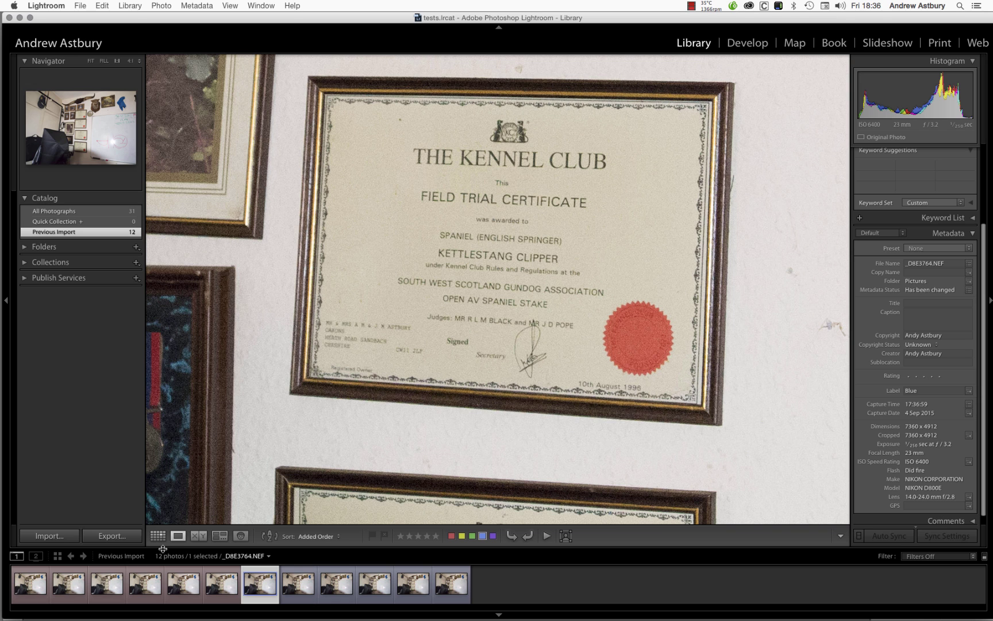
pyautogui.click(218, 586)
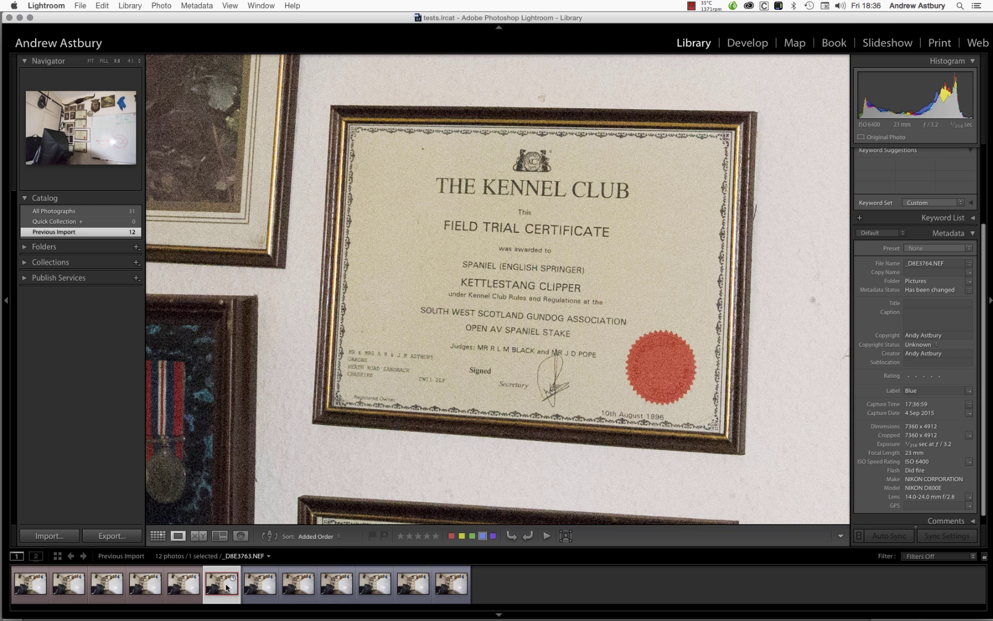
pyautogui.click(263, 585)
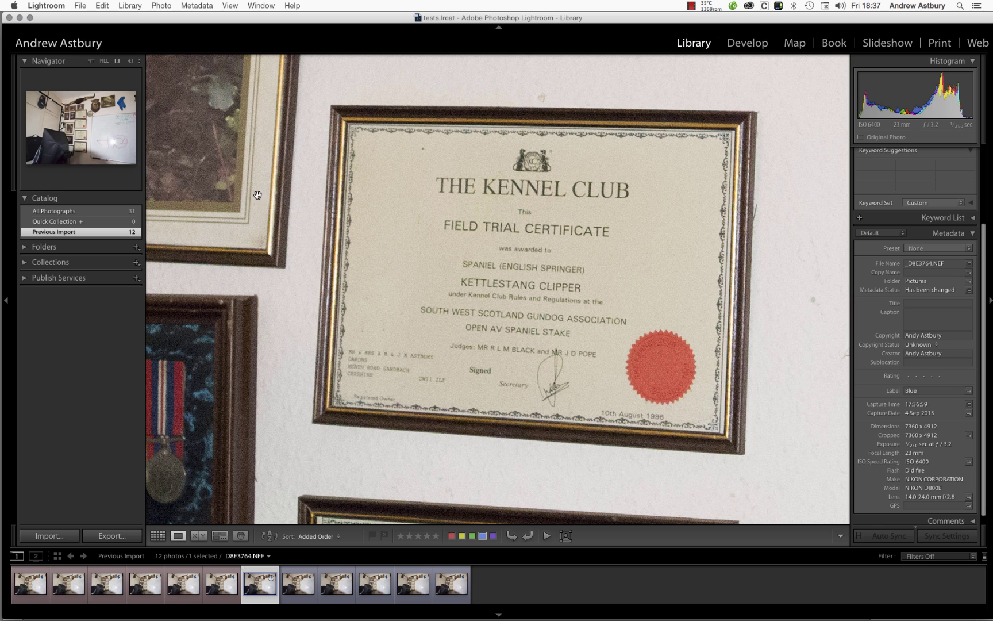
pyautogui.moveTo(210, 180); pyautogui.dragTo(575, 376)
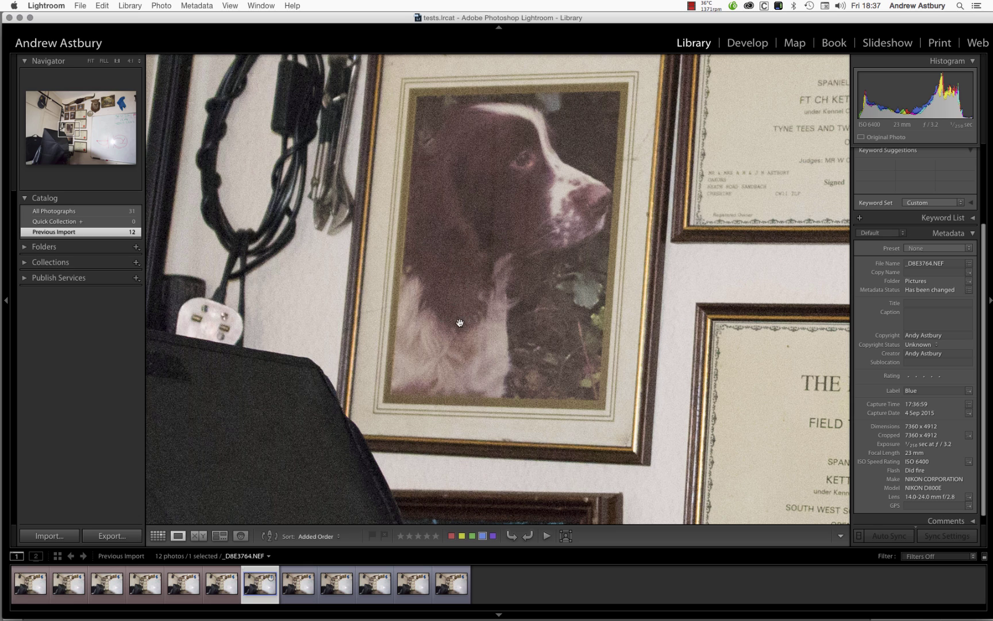
pyautogui.moveTo(500, 361); pyautogui.dragTo(509, 327)
pyautogui.scroll(-5, 466, 336)
pyautogui.hscroll(8, 465, 336)
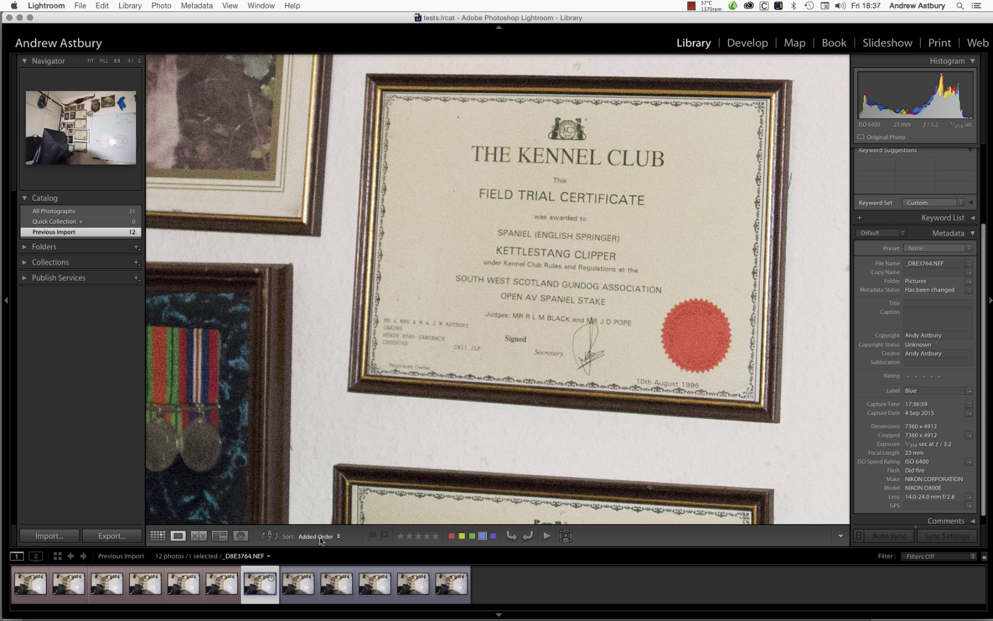
# Show the red-labelled ISO 12800 frame _D8E3763 close up.
pyautogui.click(227, 585)
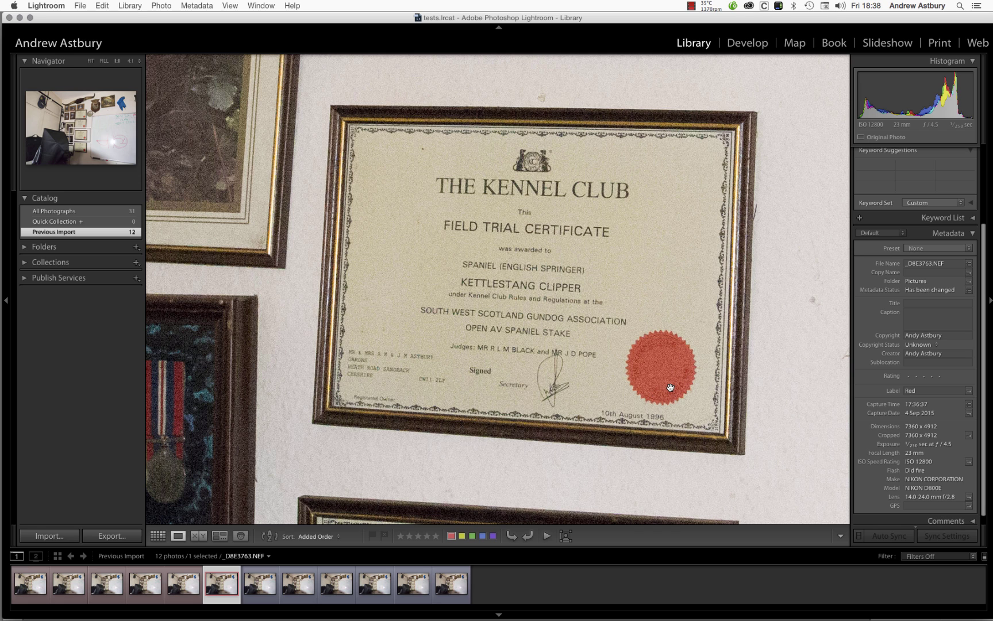
# Step back and forth through frames _D8E3758 to _D8E3762, comparing certificate noise.
pyautogui.press('Left')
pyautogui.press('Left')
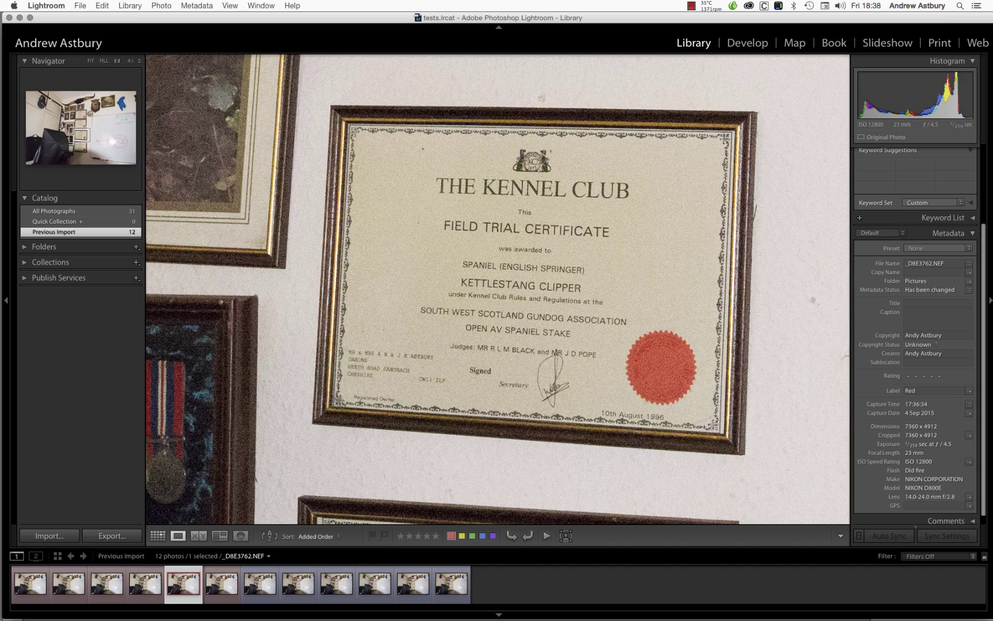
pyautogui.press('Left')
pyautogui.press('Left')
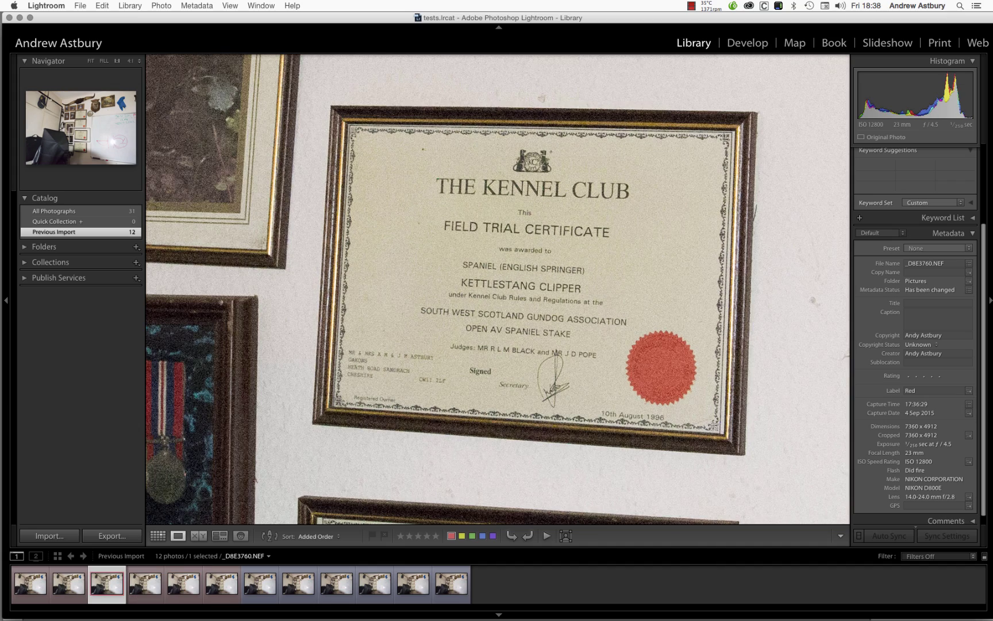
pyautogui.press('Left')
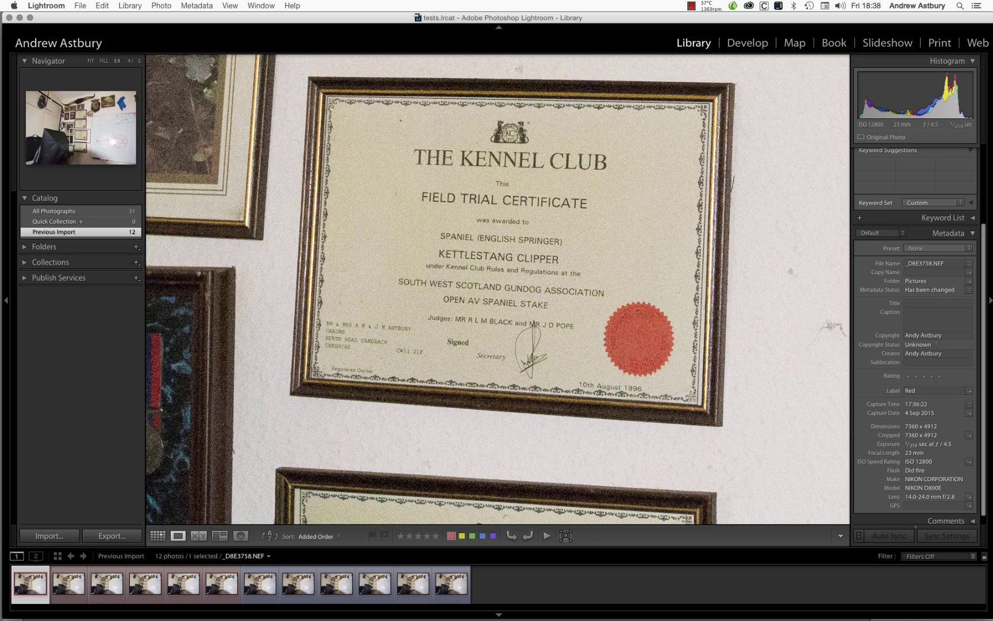
pyautogui.press('Right')
pyautogui.press('Right')
pyautogui.press('Right')
pyautogui.press('Right')
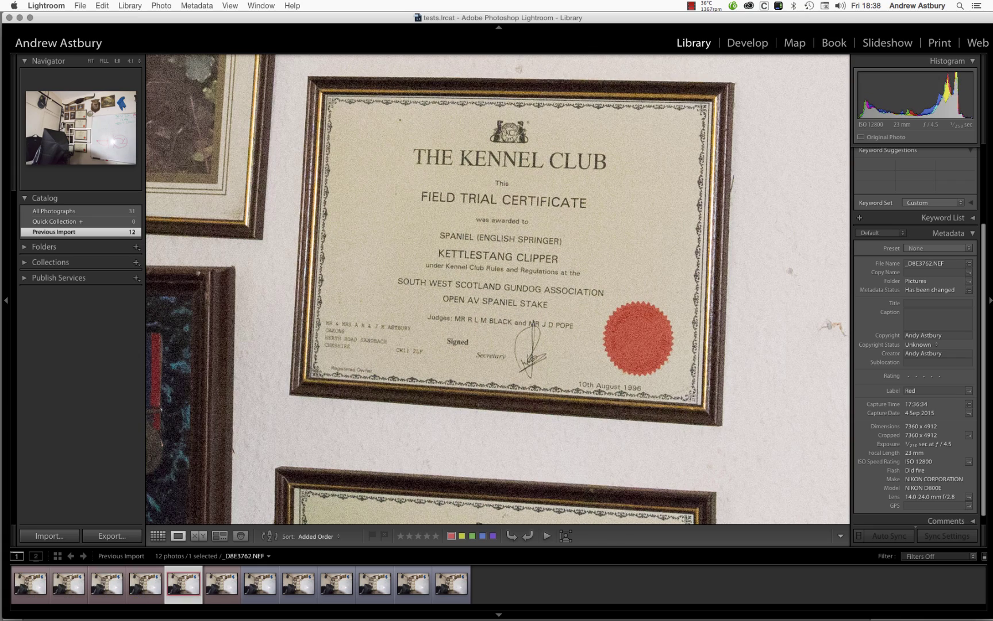
pyautogui.press('Left')
pyautogui.press('Left')
pyautogui.press('Left')
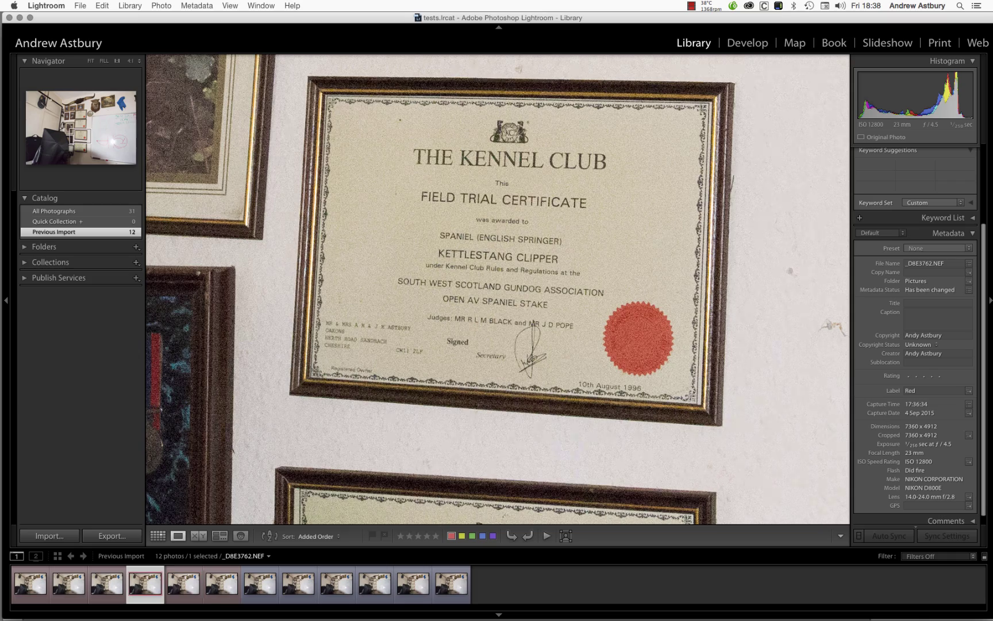
pyautogui.press('Right')
pyautogui.press('Right')
pyautogui.press('Right')
pyautogui.press('Right')
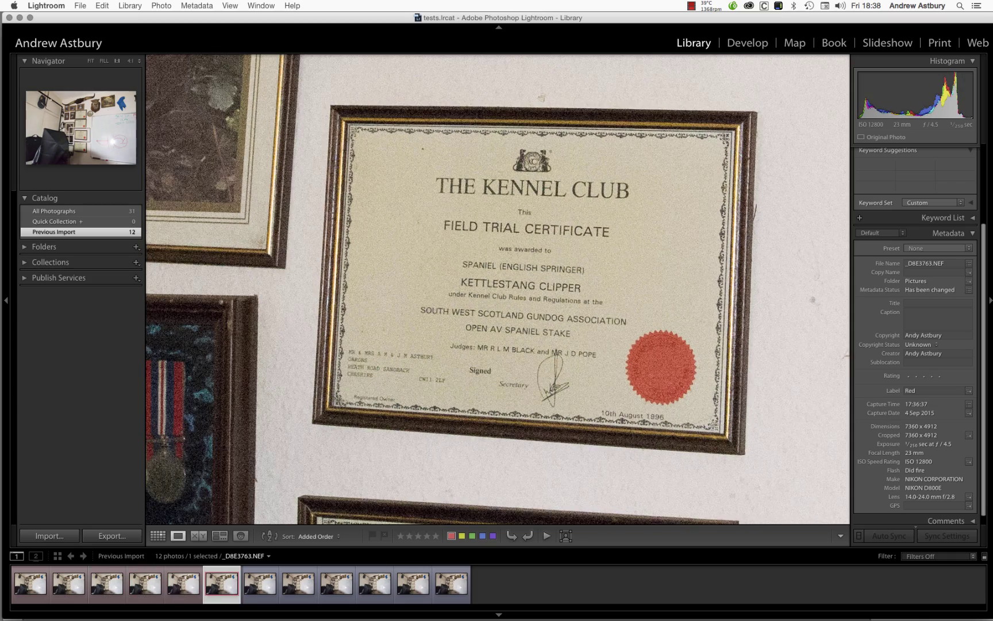
pyautogui.press('Left')
pyautogui.press('Left')
pyautogui.press('Left')
pyautogui.press('Left')
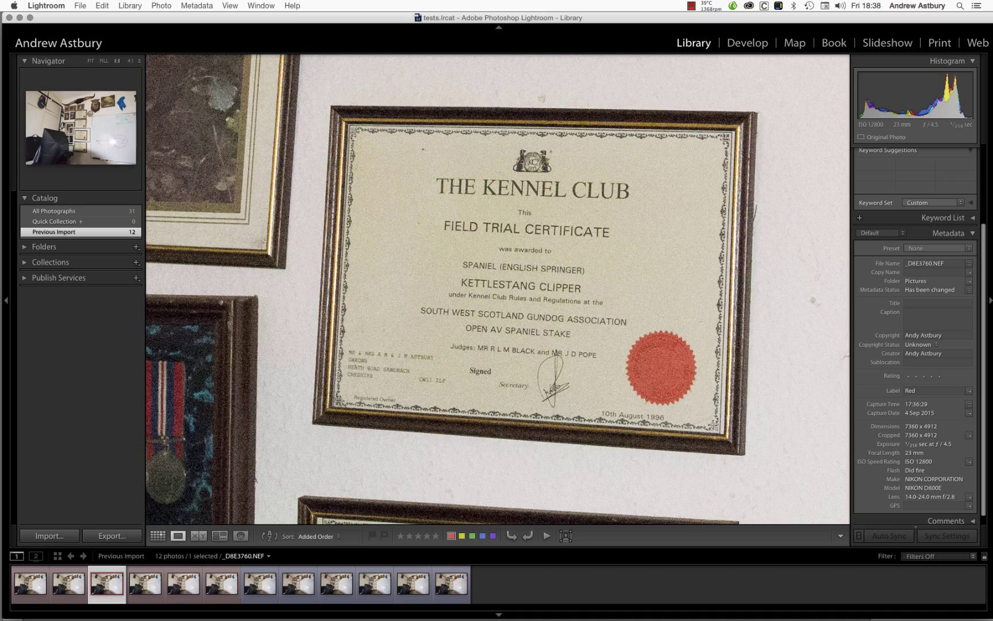
pyautogui.press('Left')
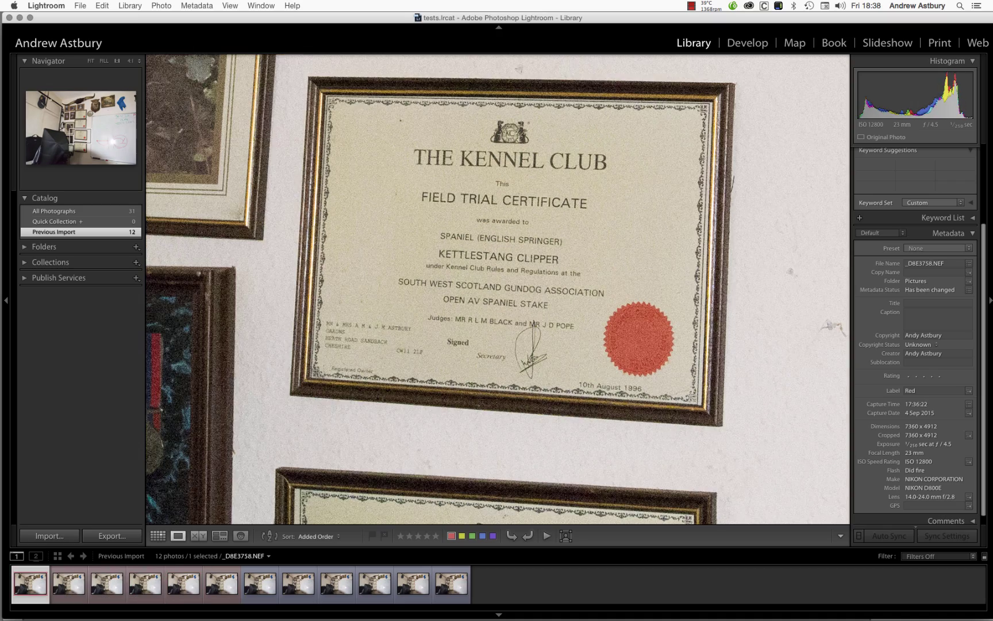
pyautogui.press('Right')
pyautogui.press('Right')
pyautogui.press('Right')
pyautogui.press('Right')
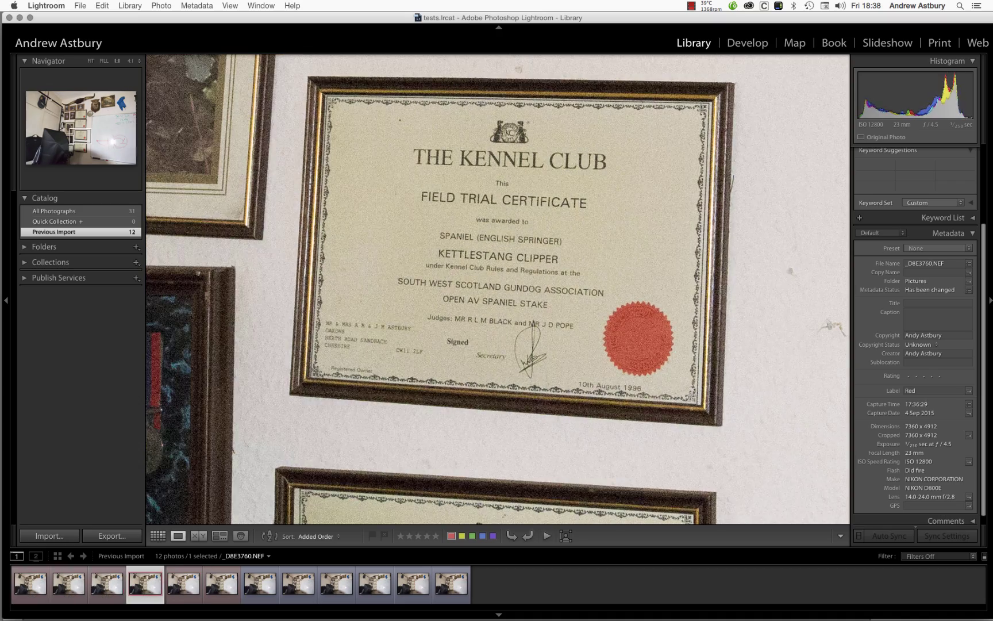
pyautogui.press('Right')
pyautogui.press('Left')
pyautogui.press('Left')
pyautogui.press('Left')
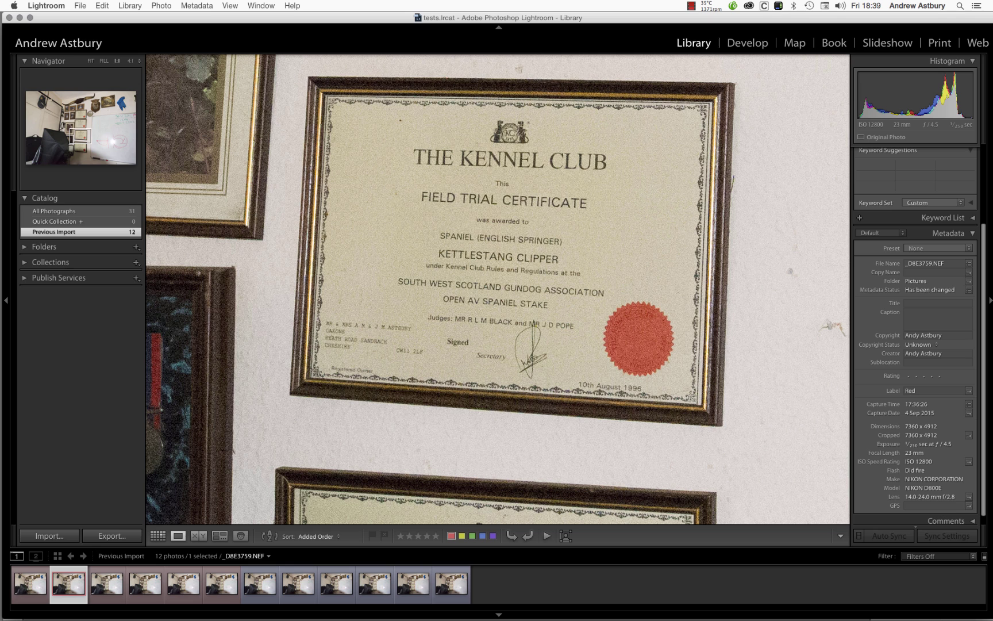
# Select the six red-labelled frames _D8E3758 through _D8E3763 in the filmstrip.
pyautogui.click(24, 585)
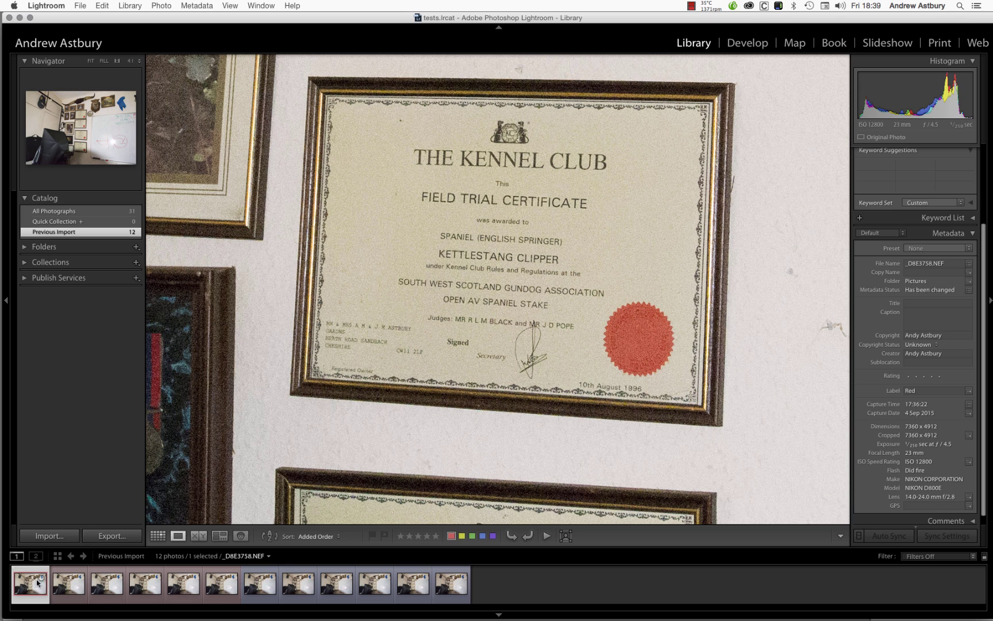
pyautogui.keyDown('shift'); pyautogui.click(219, 585); pyautogui.keyUp('shift')
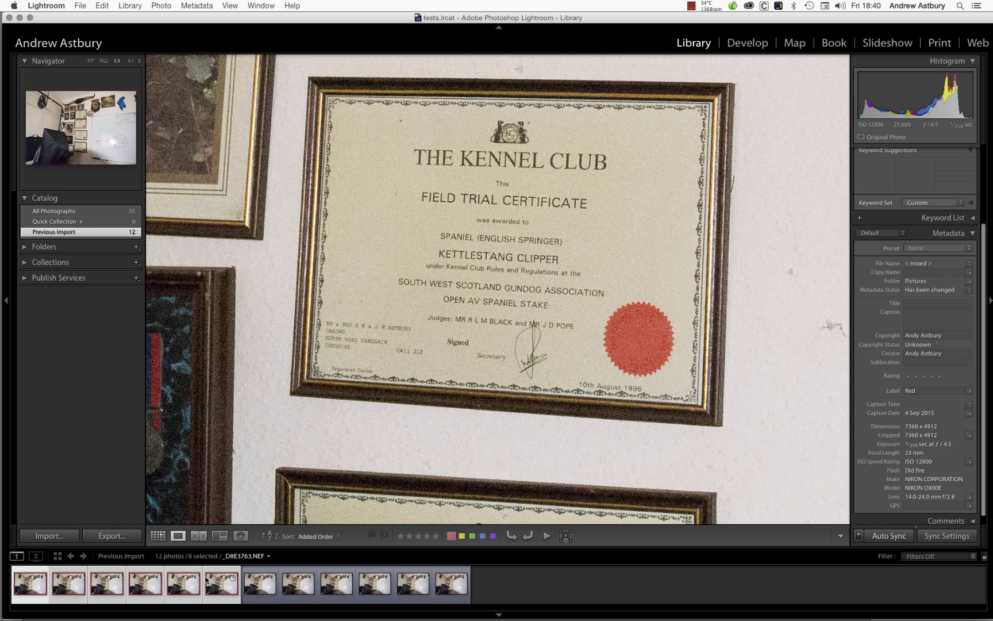
# Use Edit In > Open as Layers in Photoshop for frames _D8E3758–_D8E3763.
pyautogui.rightClick(183, 582)
pyautogui.moveTo(218, 385)
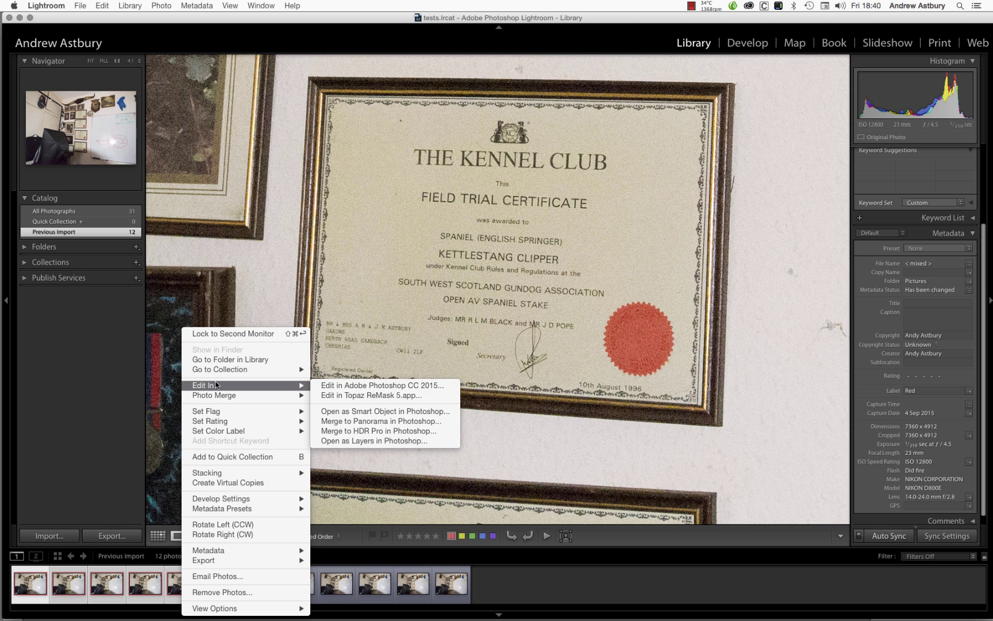
pyautogui.click(331, 441)
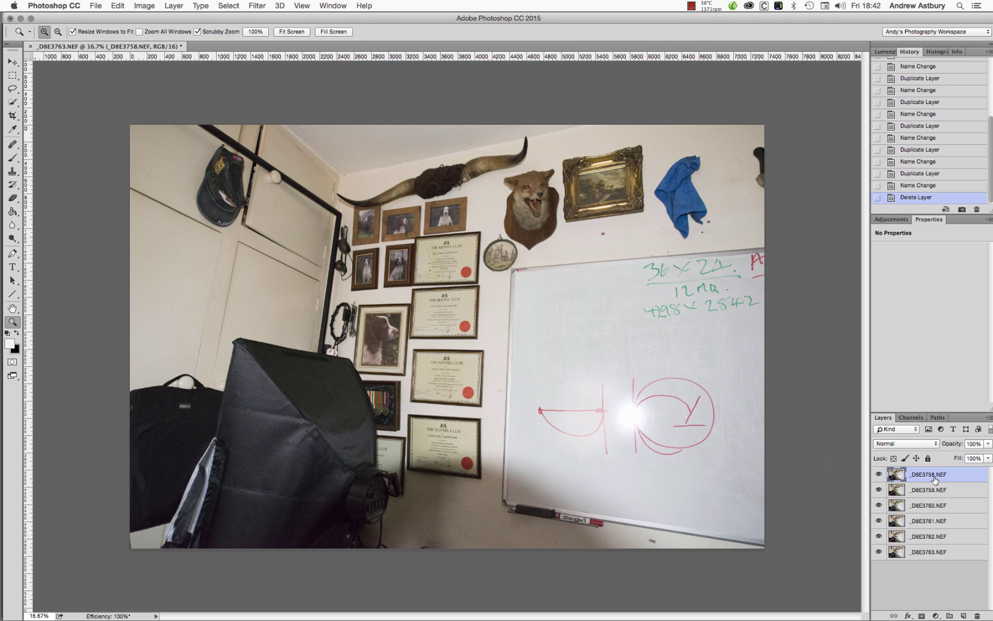
# Select all six layers, _D8E3758.NEF through _D8E3763.NEF, in the Layers panel.
pyautogui.keyDown('shift'); pyautogui.click(918, 554); pyautogui.keyUp('shift')
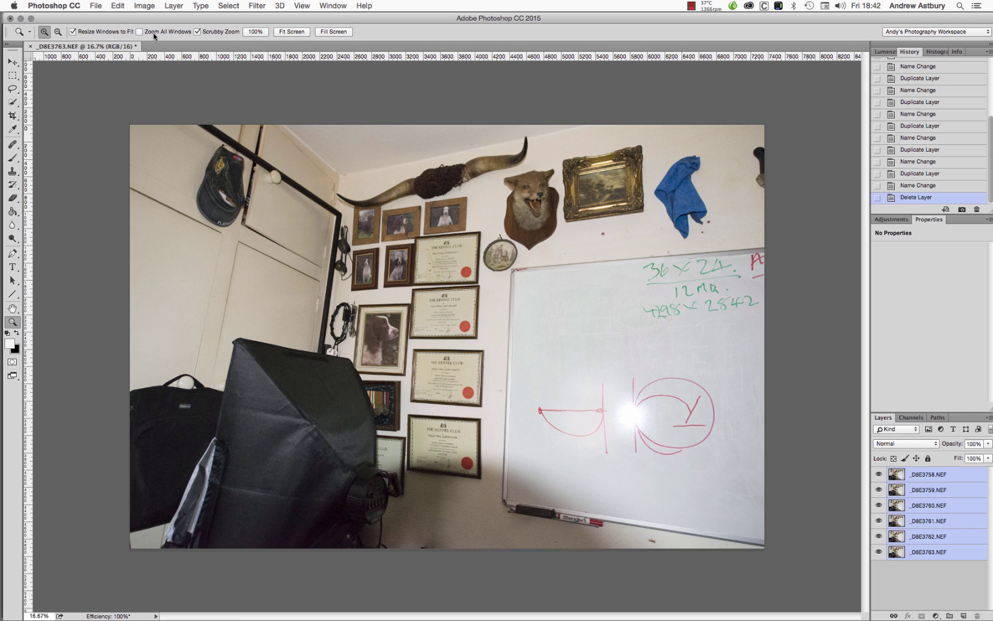
# Auto-align the six frame layers with Projection set to Auto.
pyautogui.click(117, 7)
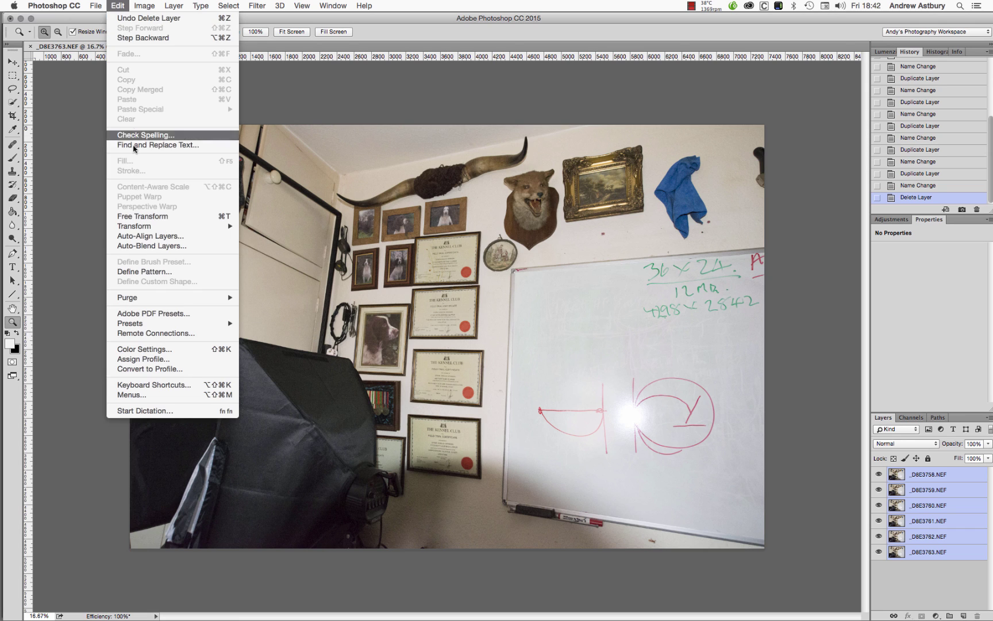
pyautogui.click(127, 237)
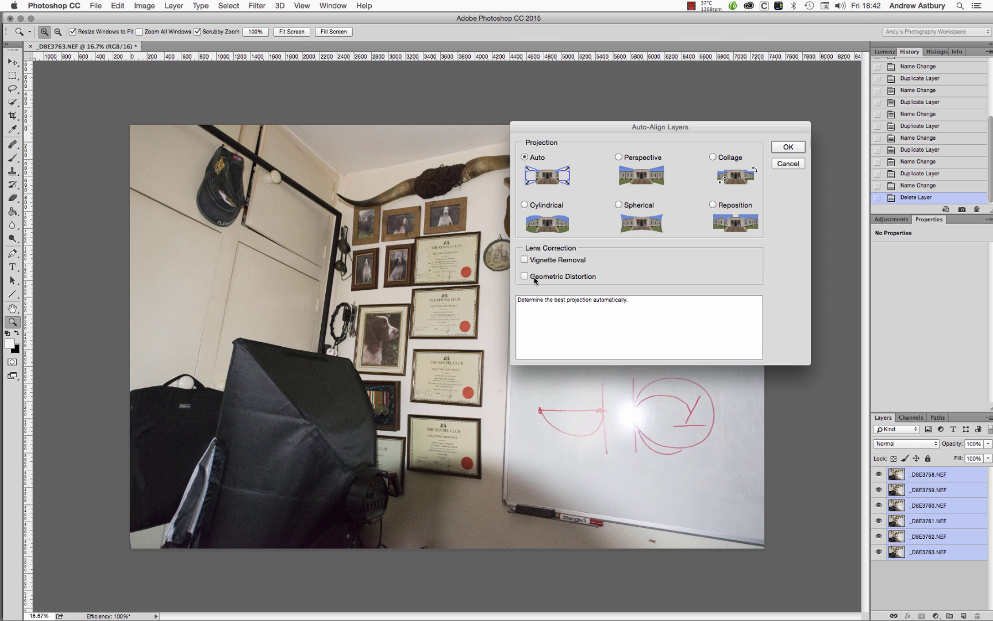
pyautogui.click(781, 148)
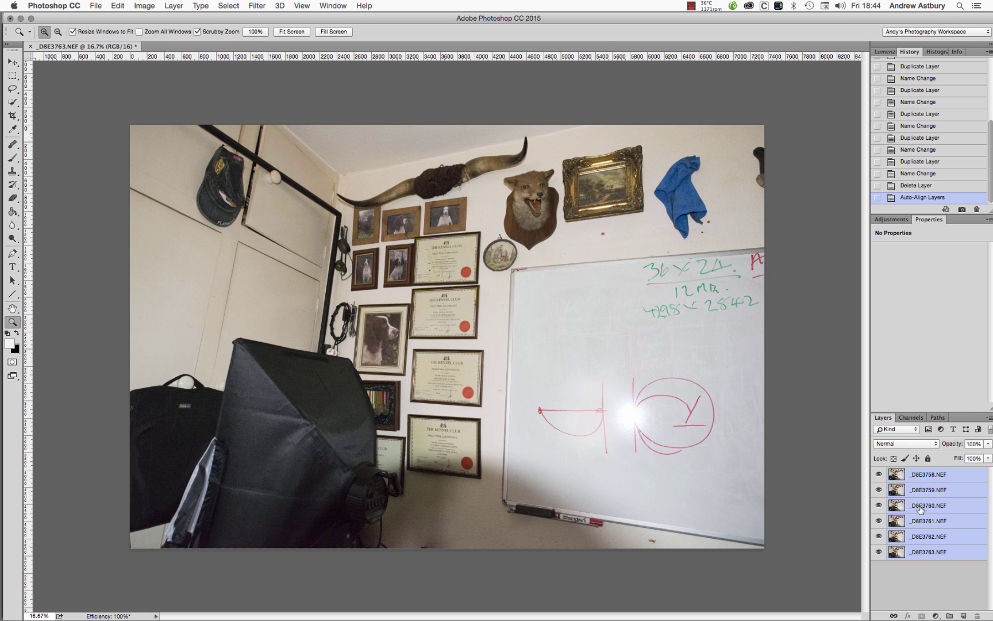
# Convert the six selected frame layers into one embedded smart object, _D8E3758.NEF.
pyautogui.rightClick(917, 508)
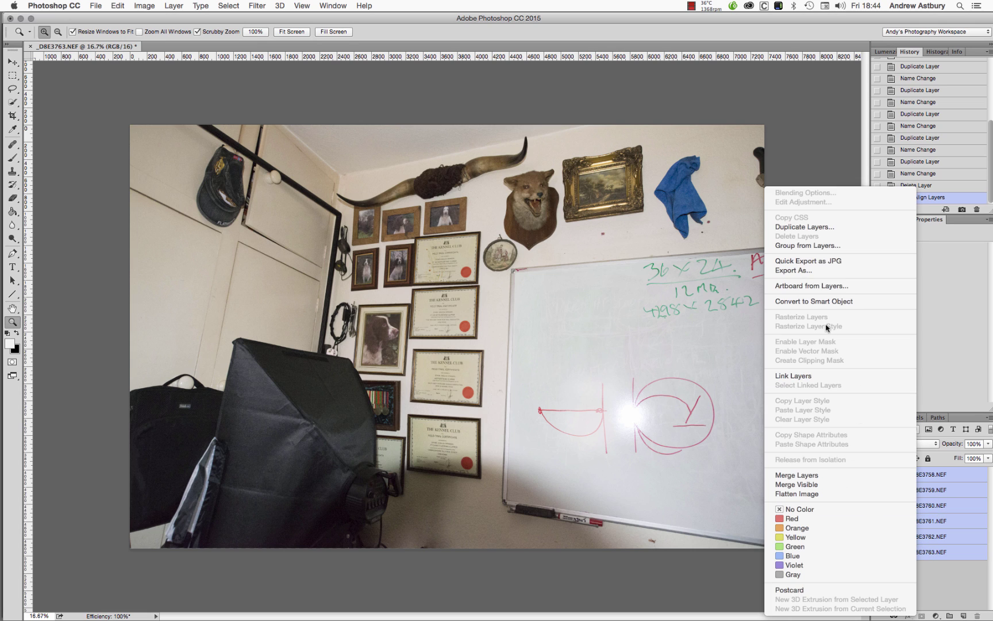
pyautogui.click(789, 302)
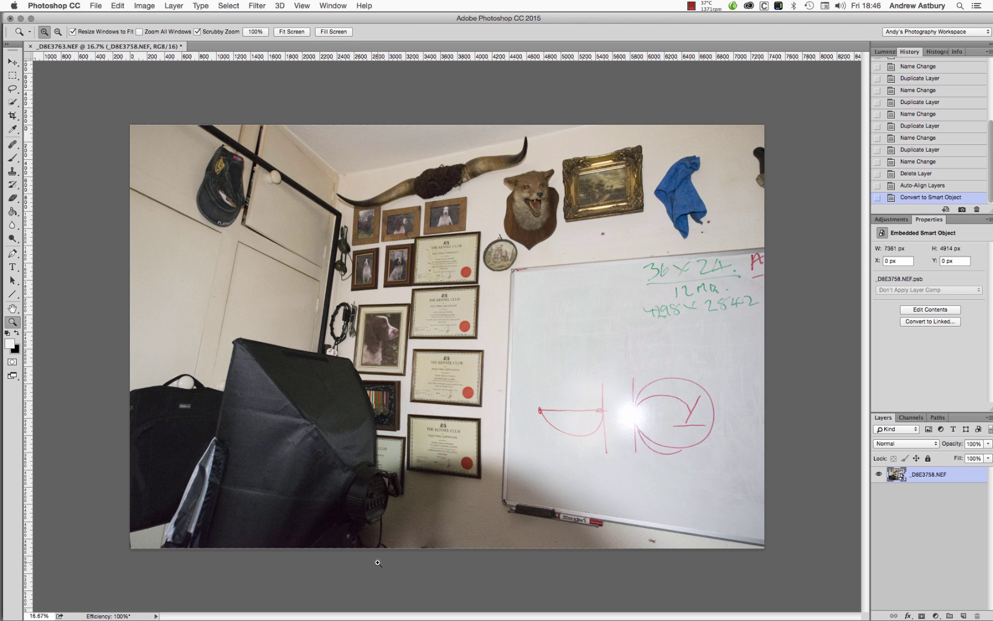
# View the framed certificates at 100% and pan around to inspect the high-ISO noise.
pyautogui.doubleClick(13, 322)
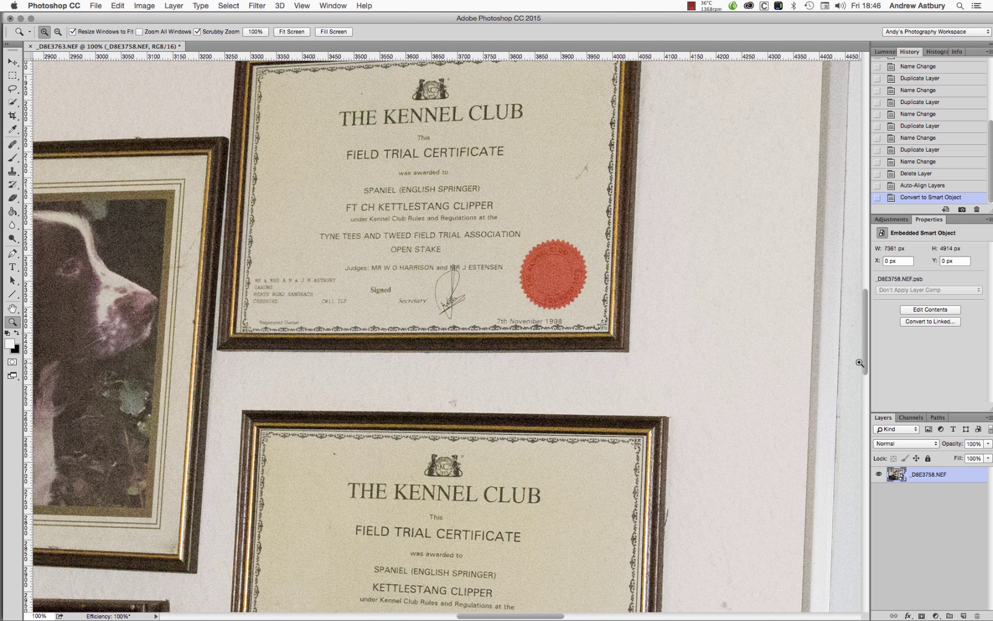
pyautogui.moveTo(864, 361); pyautogui.dragTo(834, 421)
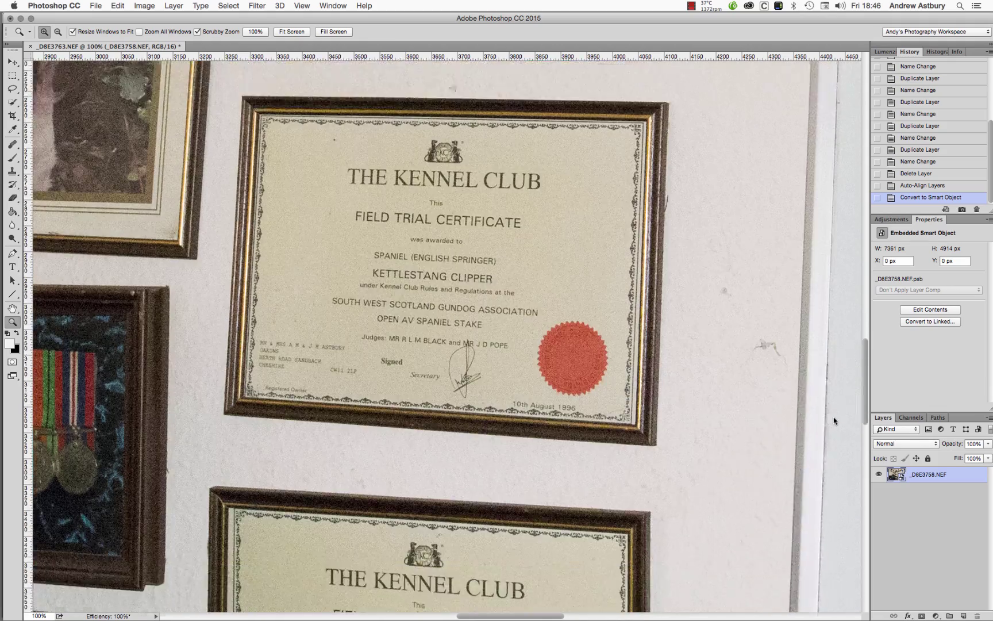
pyautogui.scroll(-3, 834, 420)
pyautogui.scroll(8, 840, 414)
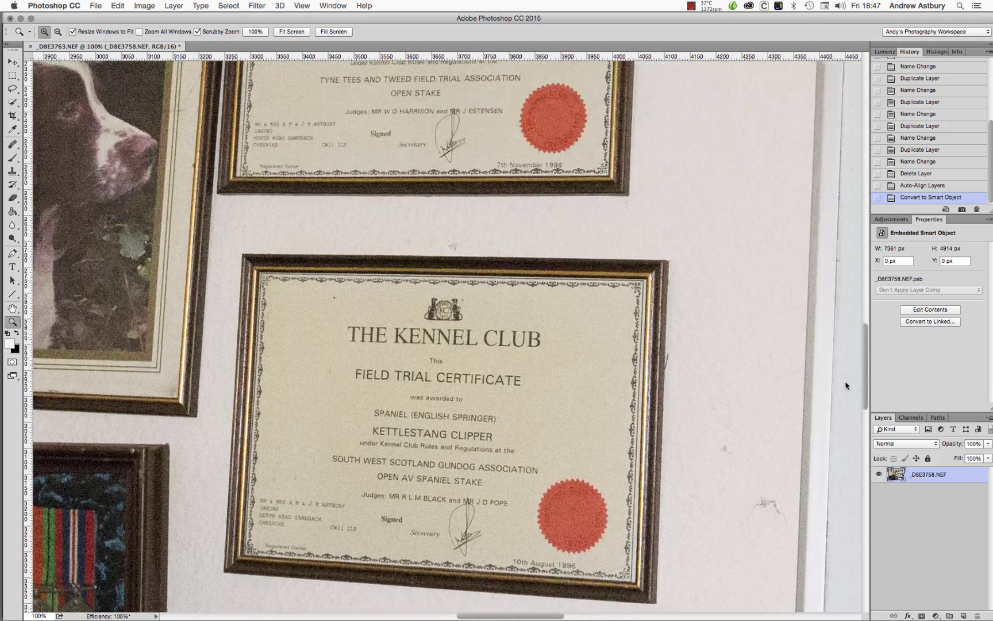
pyautogui.scroll(15, 846, 385)
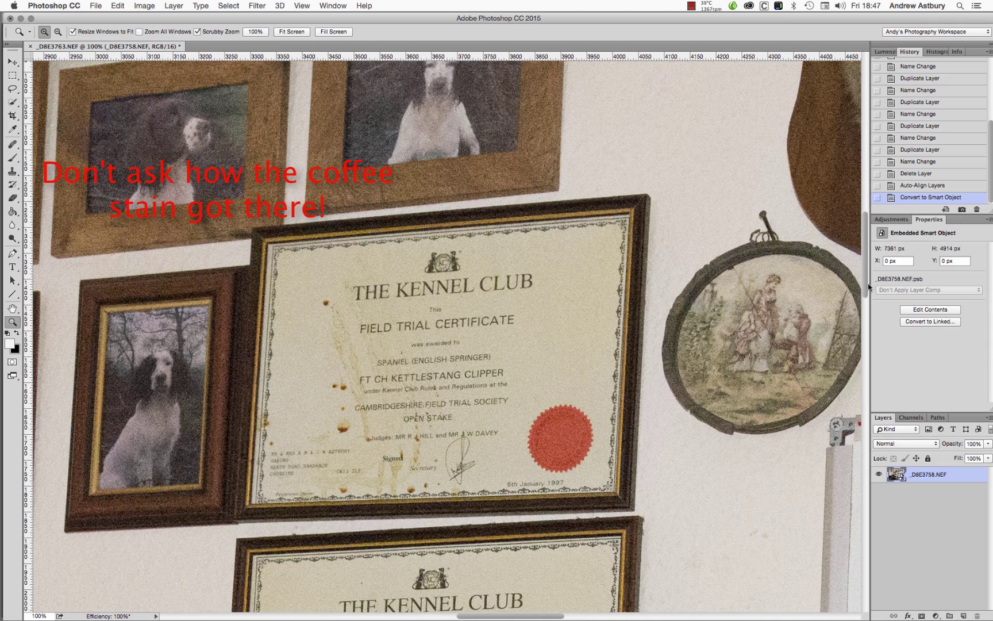
pyautogui.scroll(3, 858, 266)
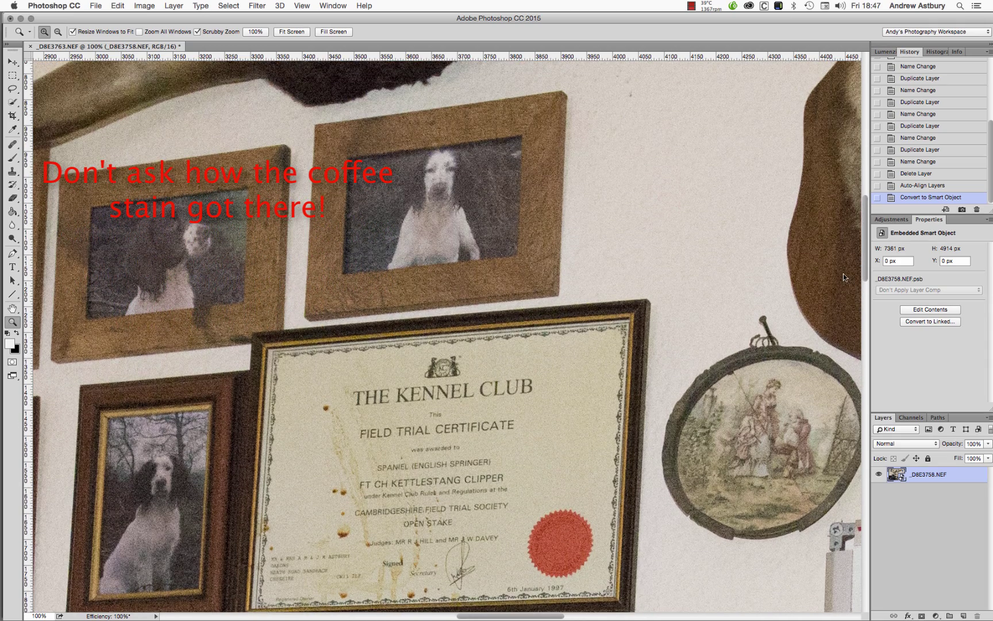
pyautogui.moveTo(489, 616); pyautogui.dragTo(511, 619)
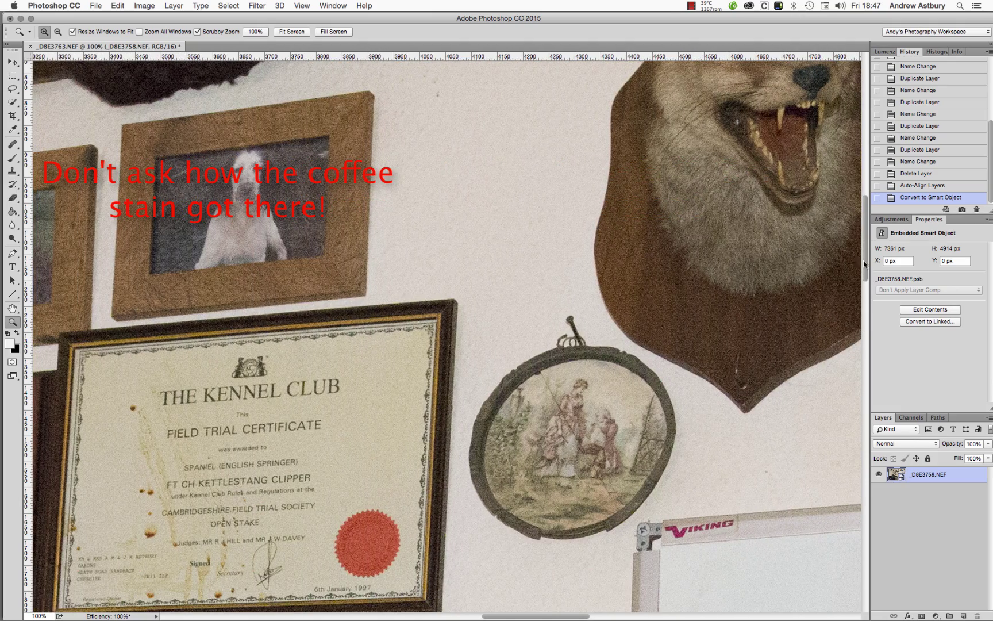
pyautogui.scroll(-10, 864, 261)
pyautogui.scroll(-7, 827, 406)
pyautogui.scroll(4, 816, 431)
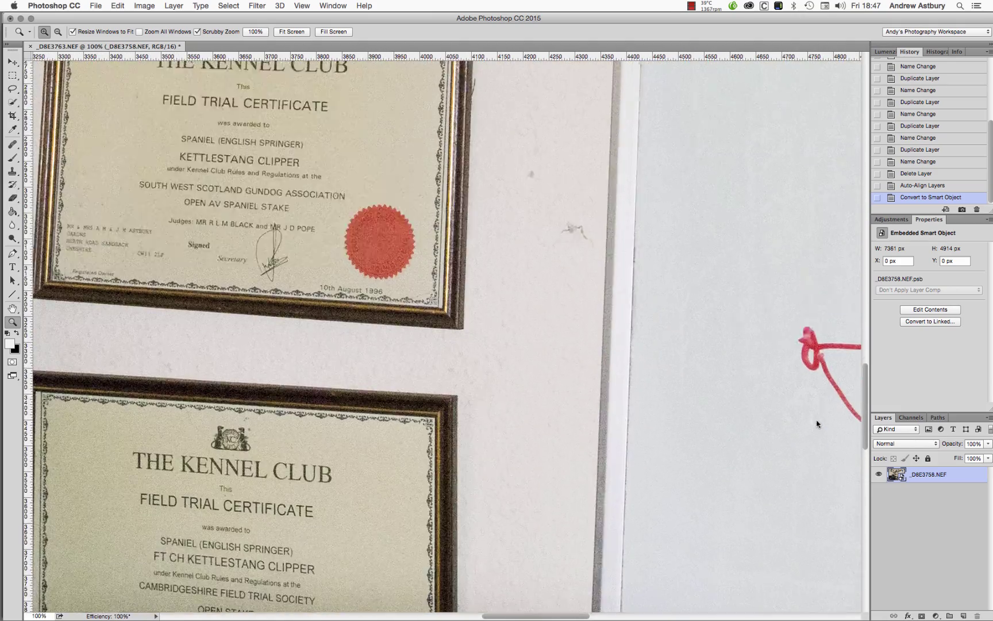
pyautogui.scroll(-10, 816, 410)
pyautogui.scroll(-4, 811, 514)
pyautogui.scroll(15, 805, 460)
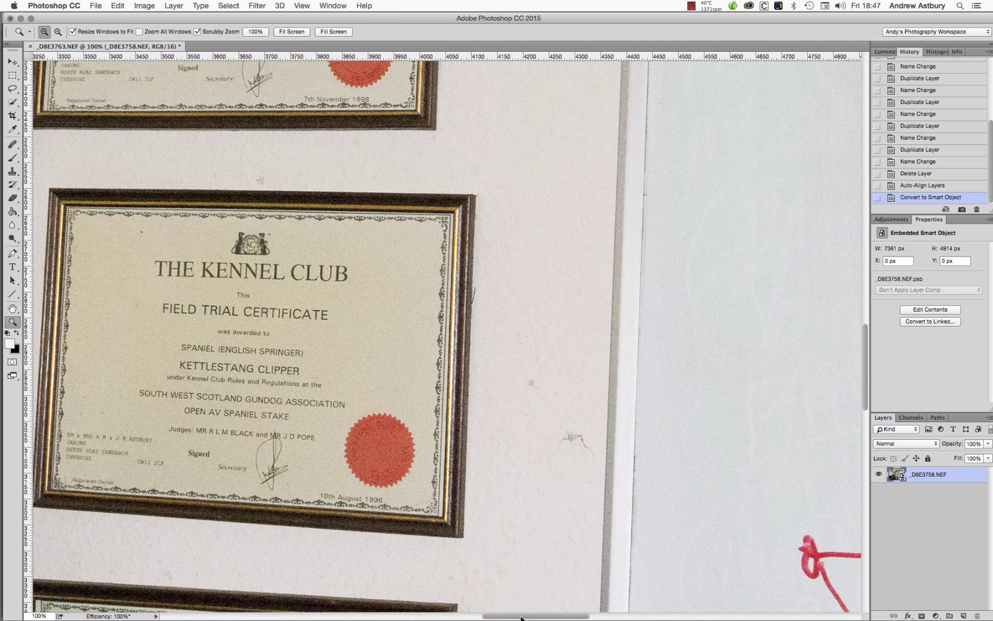
pyautogui.moveTo(520, 618); pyautogui.dragTo(453, 619)
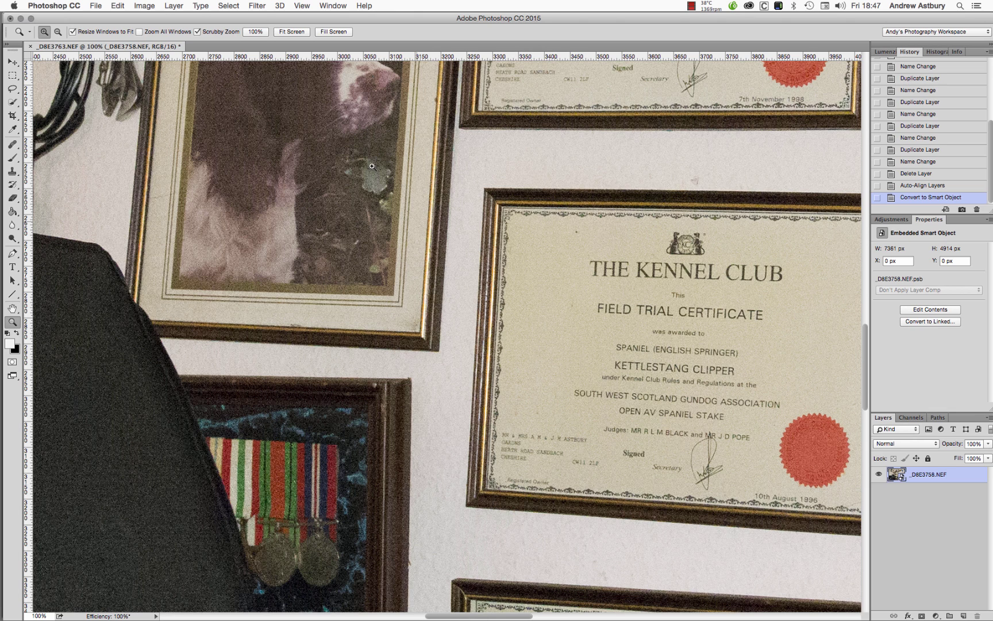
# Set the _D8E3758.NEF smart object's stack mode to Median to average out the noise.
pyautogui.click(172, 6)
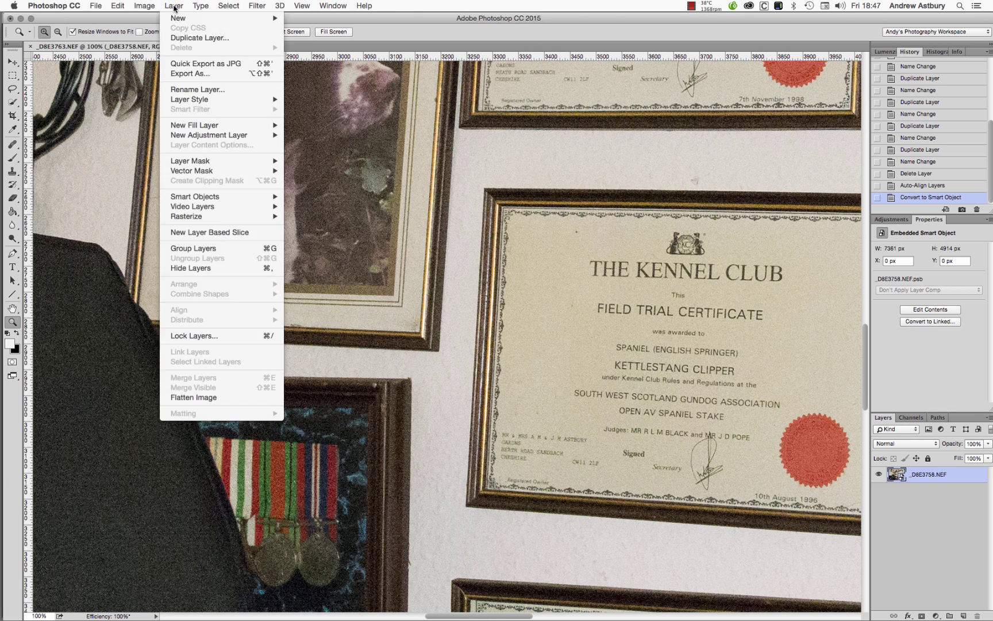
pyautogui.moveTo(192, 199)
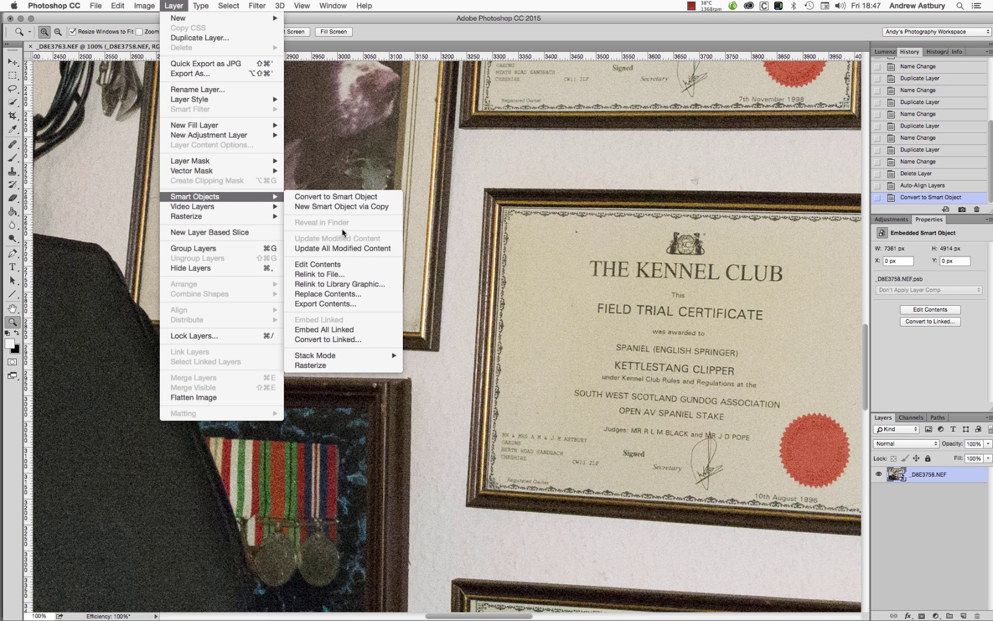
pyautogui.moveTo(318, 359)
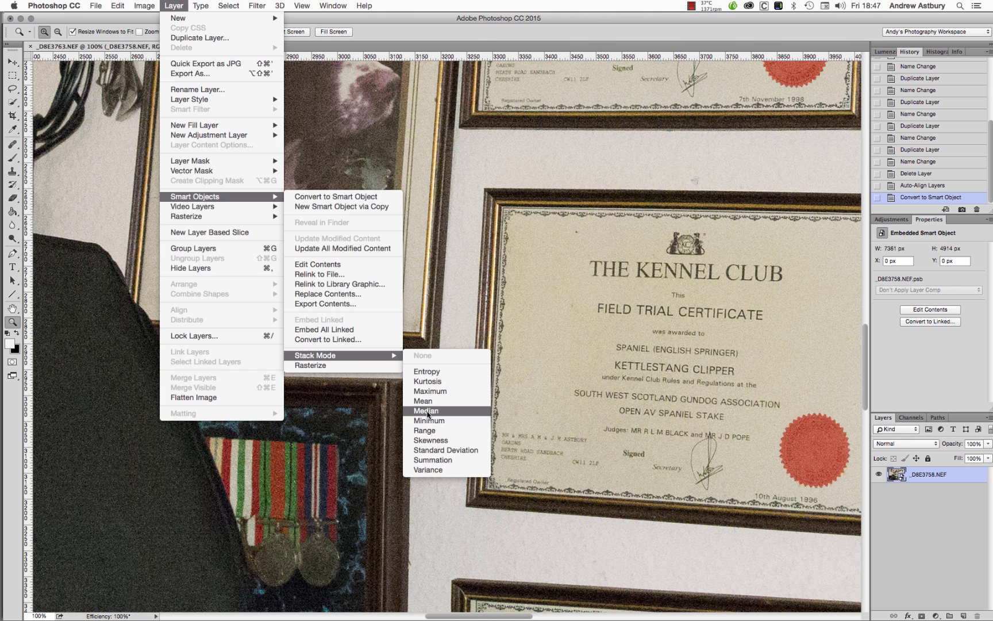
pyautogui.click(427, 411)
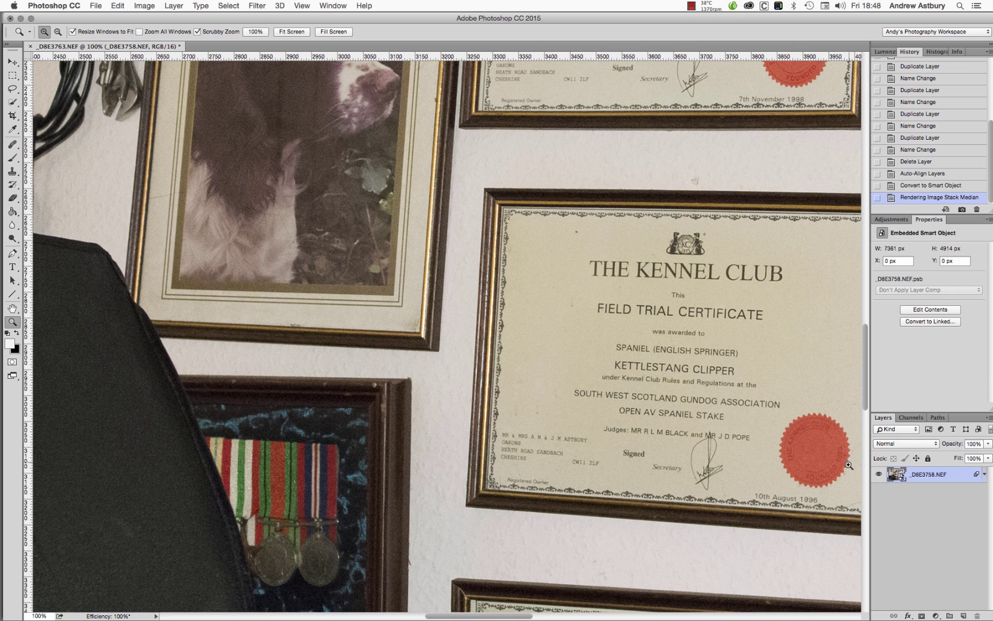
pyautogui.moveTo(865, 383)
pyautogui.mouseDown()
pyautogui.moveTo(864, 366)
pyautogui.moveTo(863, 377)
pyautogui.mouseUp()
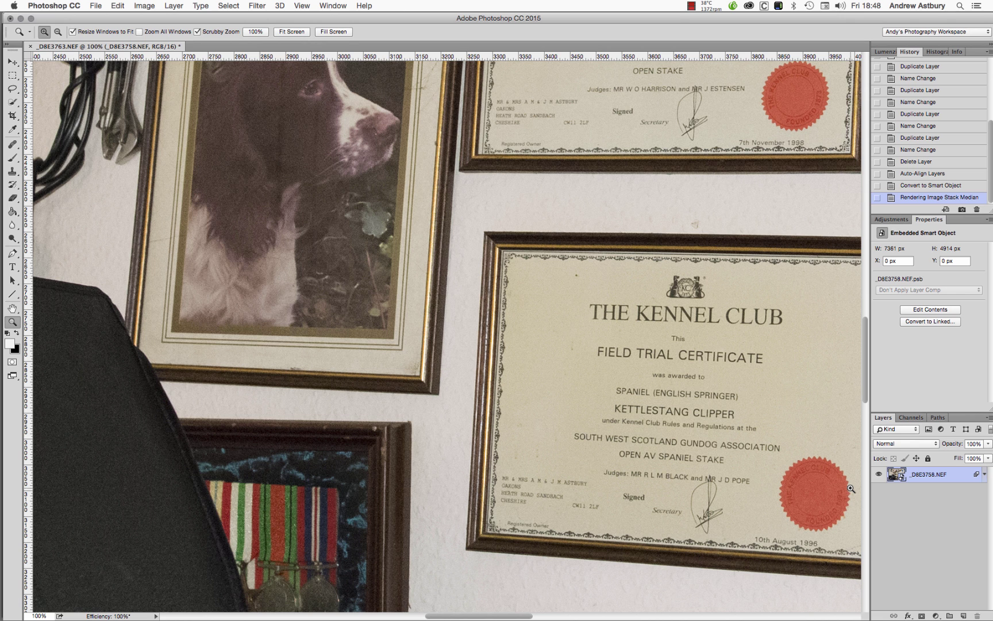
pyautogui.click(907, 186)
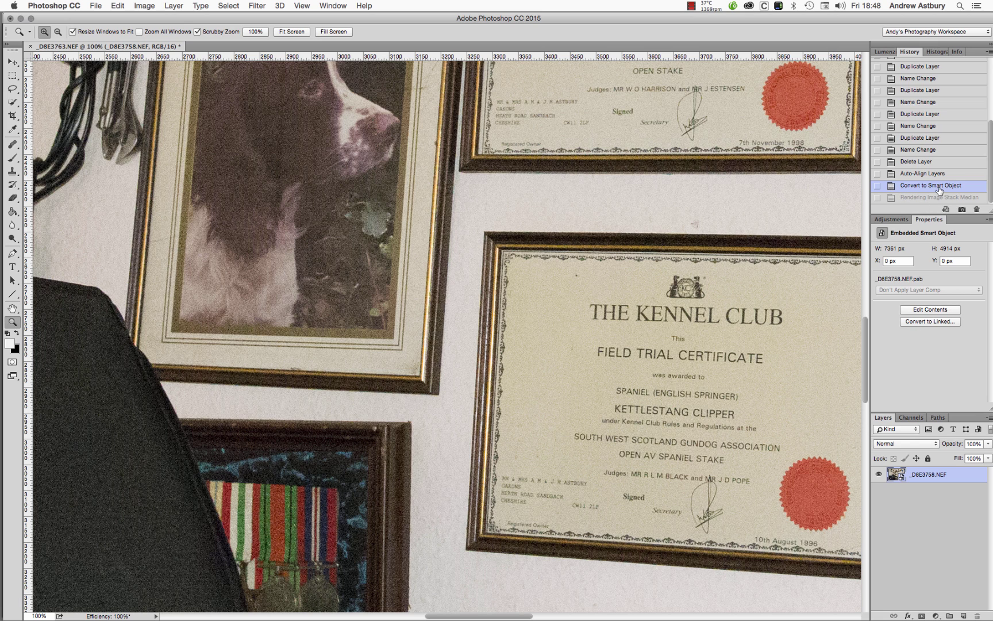
pyautogui.click(912, 197)
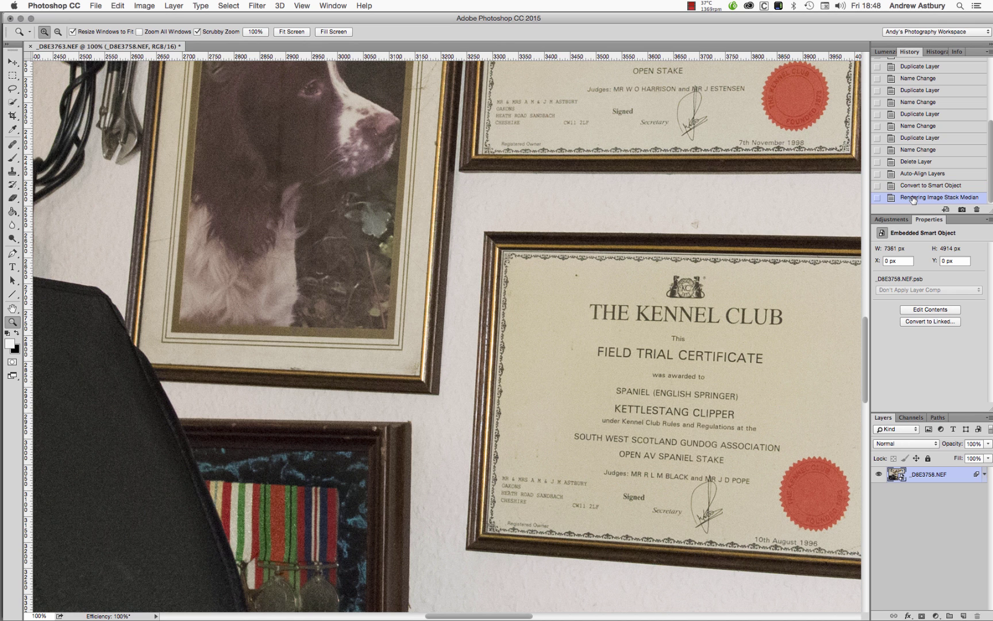